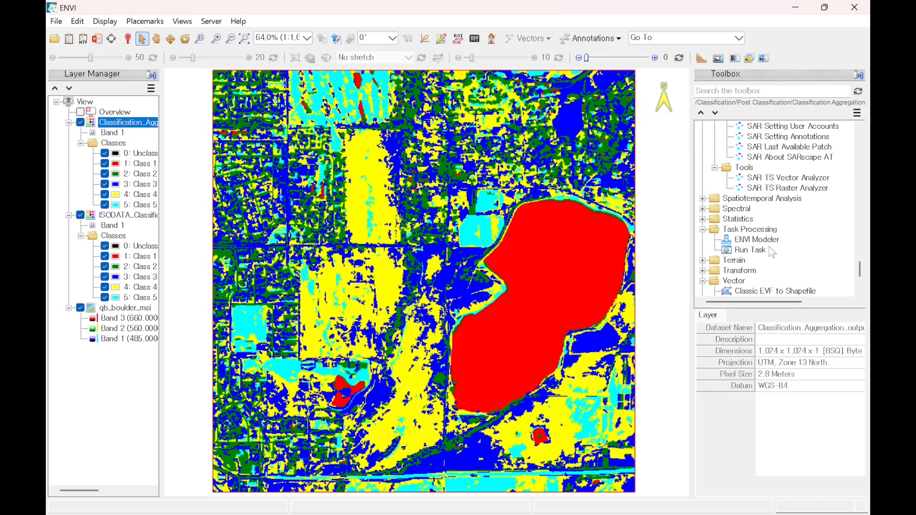
{"action": "left_click", "coordinate": [769, 242]}
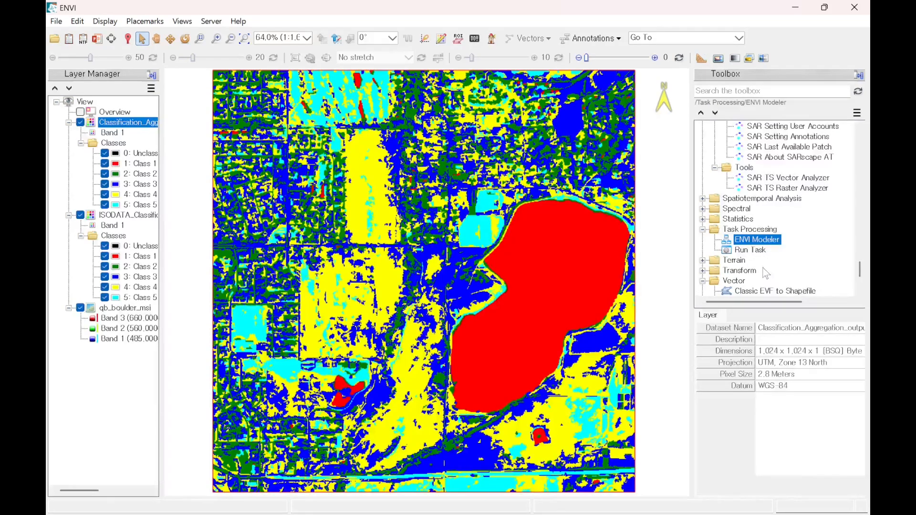
{"action": "double_click", "coordinate": [752, 239]}
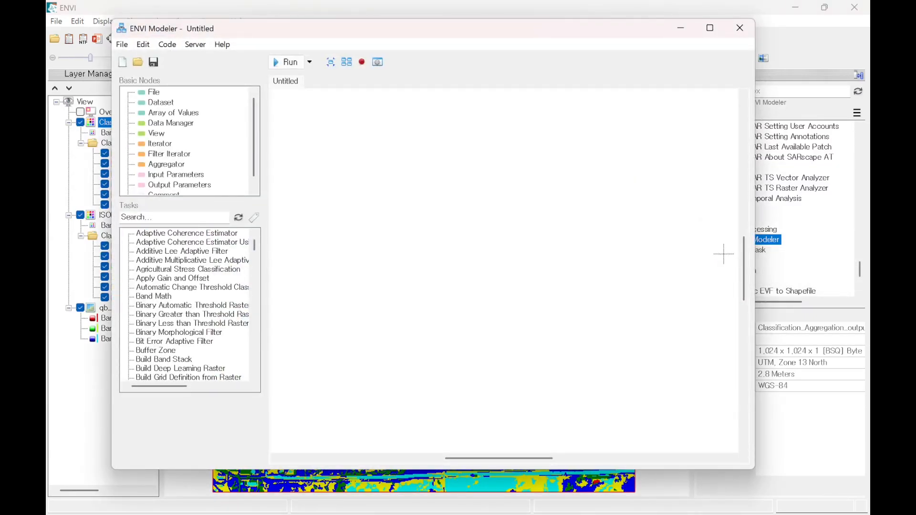
{"action": "left_click_drag", "start_coordinate": [562, 33], "coordinate": [575, 38]}
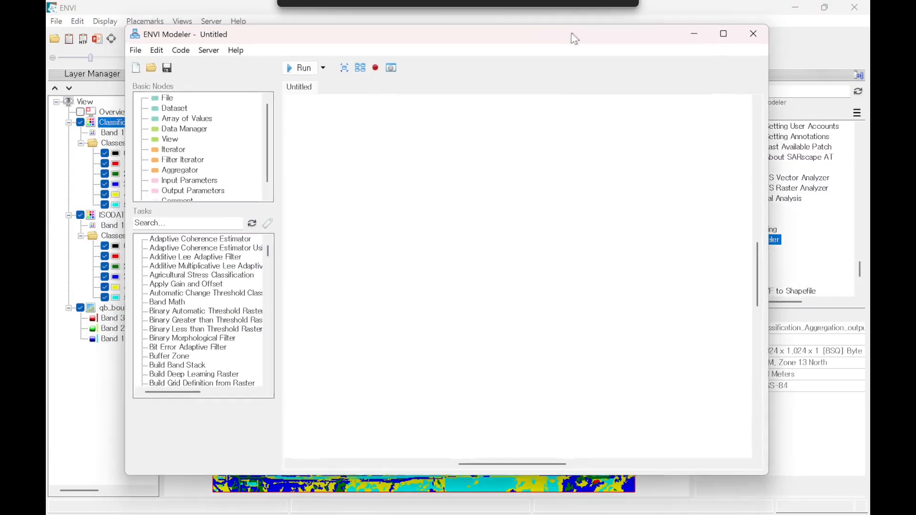
{"action": "left_click", "coordinate": [747, 34]}
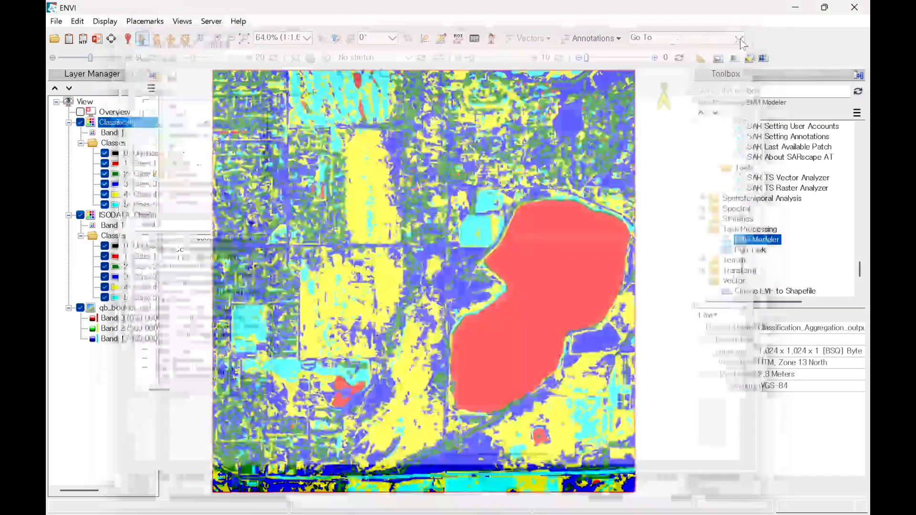
Step: Open the ENVI Modeler and add an ISODATA Classification task to the empty model
{"action": "left_click", "coordinate": [104, 23]}
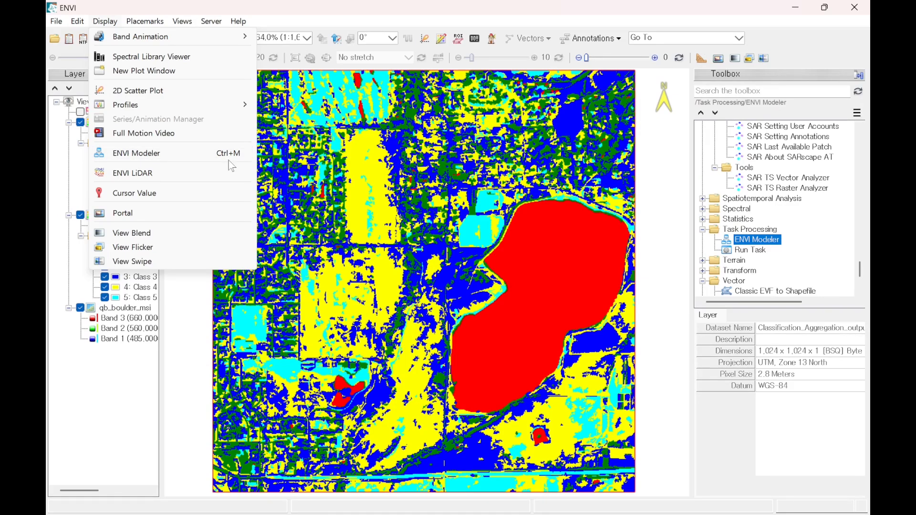
{"action": "left_click", "coordinate": [513, 9]}
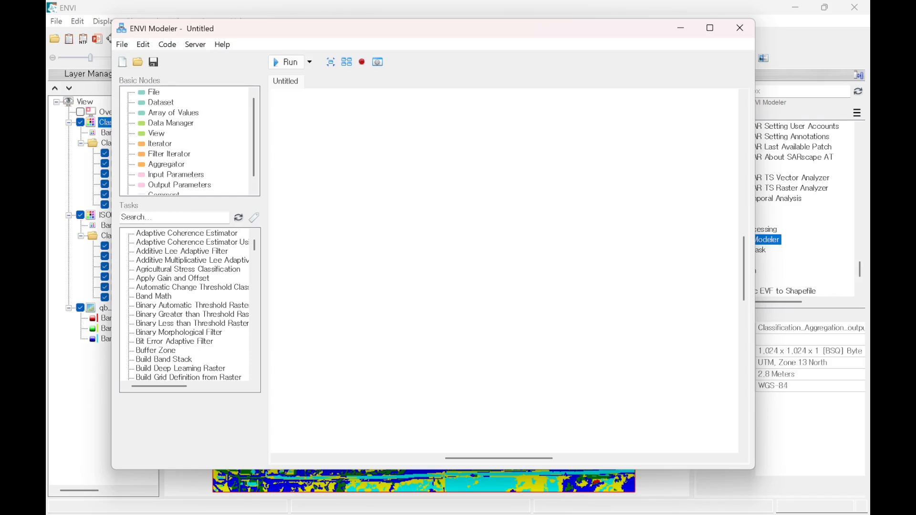
{"action": "scroll", "coordinate": [166, 271], "scroll_direction": "down", "scroll_amount": 20}
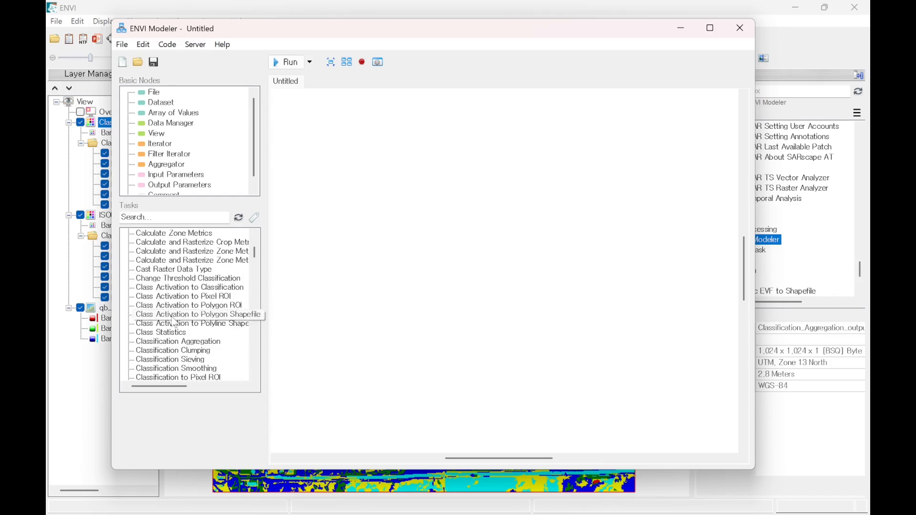
{"action": "scroll", "coordinate": [173, 328], "scroll_direction": "down", "scroll_amount": 20}
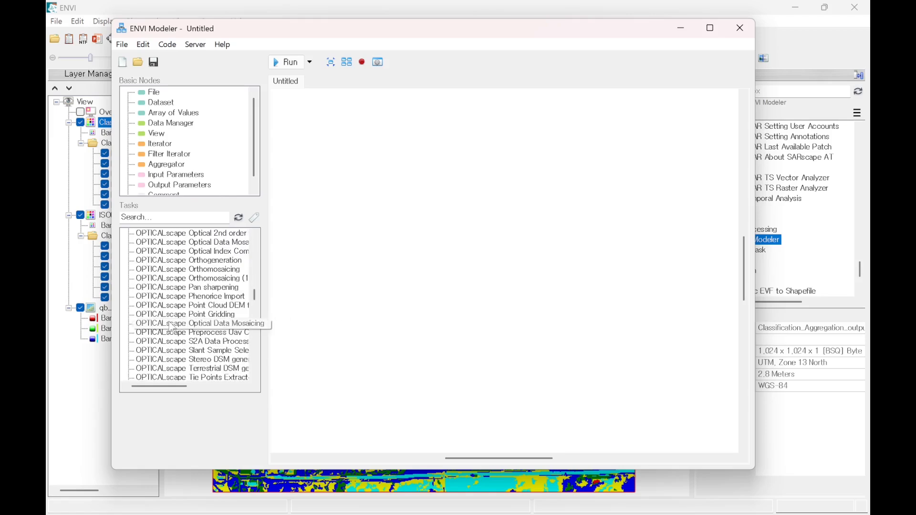
{"action": "scroll", "coordinate": [172, 328], "scroll_direction": "up", "scroll_amount": 15}
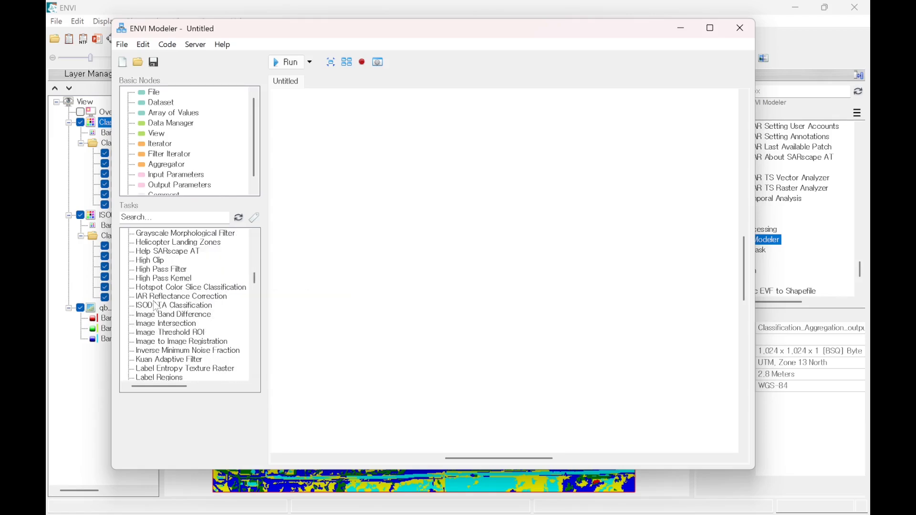
{"action": "left_click", "coordinate": [157, 307]}
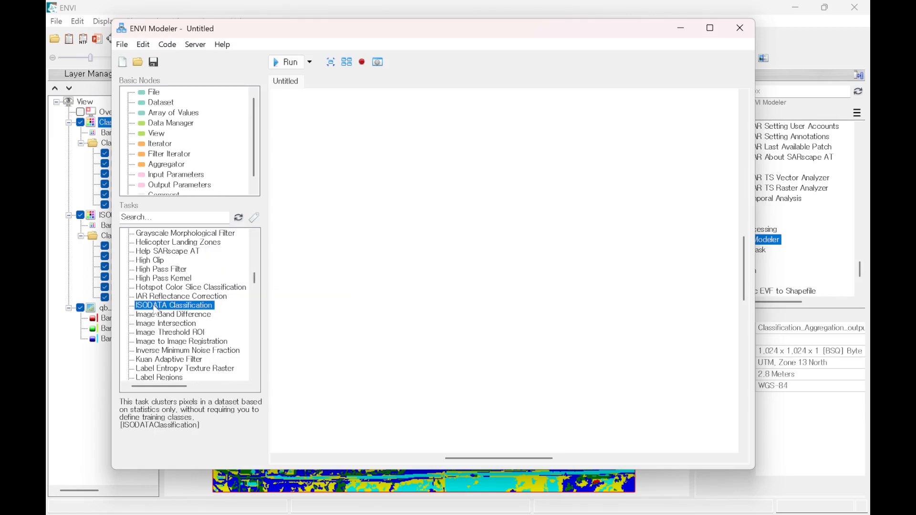
{"action": "double_click", "coordinate": [178, 313]}
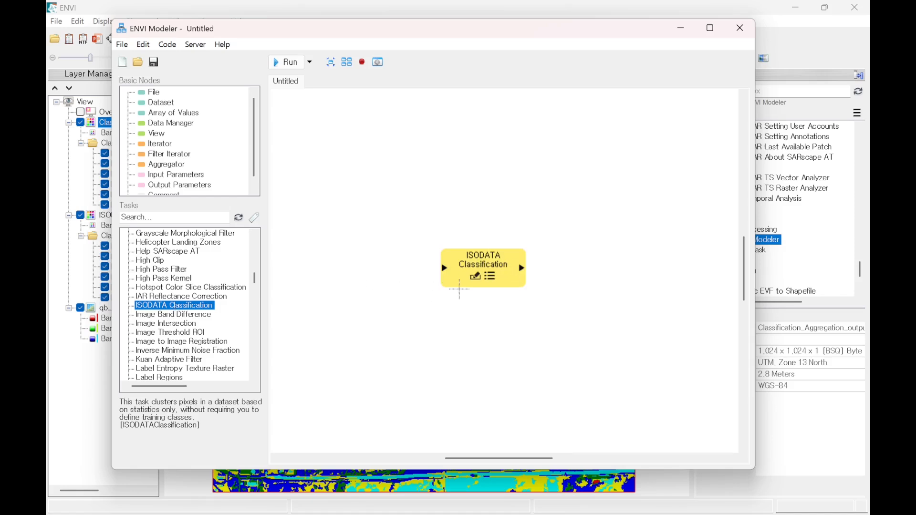
Step: Find the Classification Aggregation task with the search term "Aggre" and place it beside the ISODATA Classification node
{"action": "left_click", "coordinate": [174, 218]}
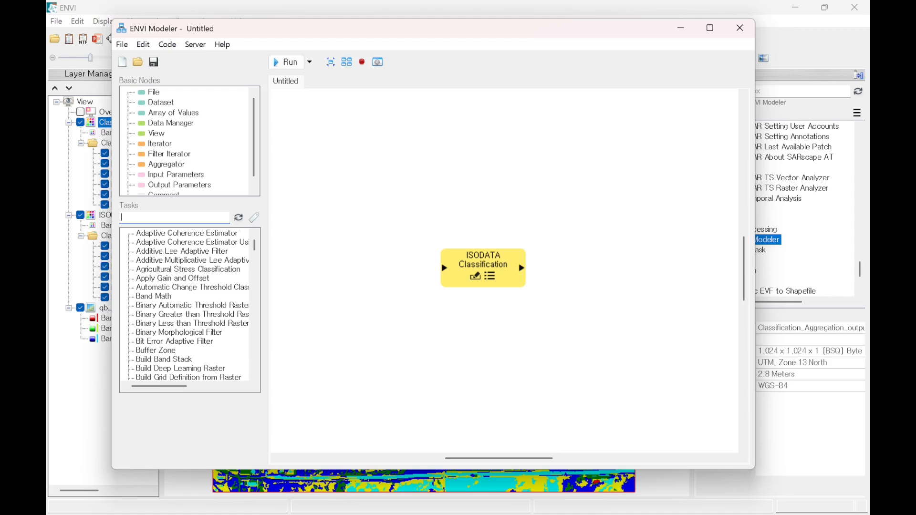
{"action": "type", "text": "Aggre"}
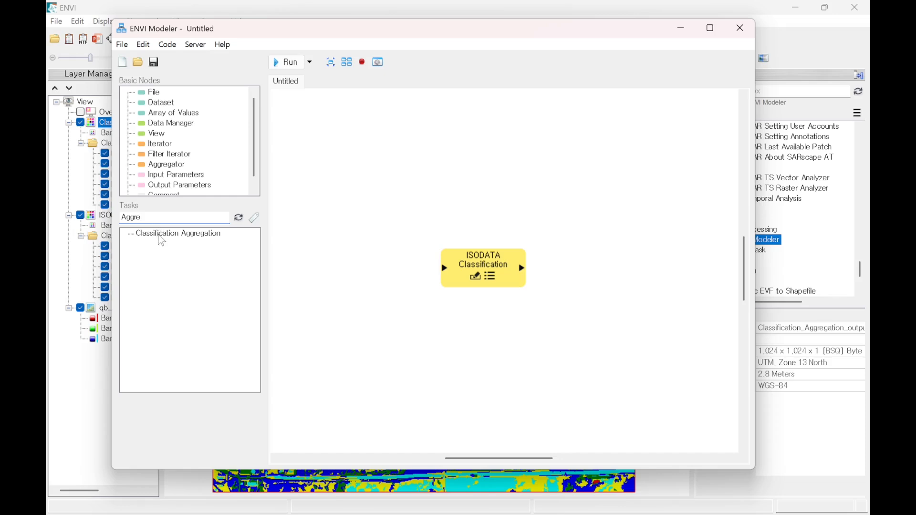
{"action": "left_click_drag", "start_coordinate": [163, 241], "coordinate": [588, 271]}
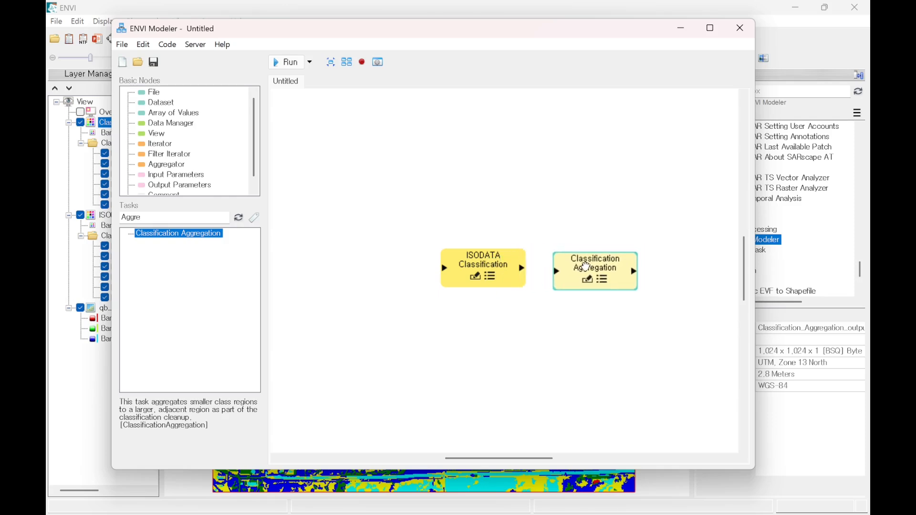
{"action": "left_click_drag", "start_coordinate": [498, 261], "coordinate": [467, 266]}
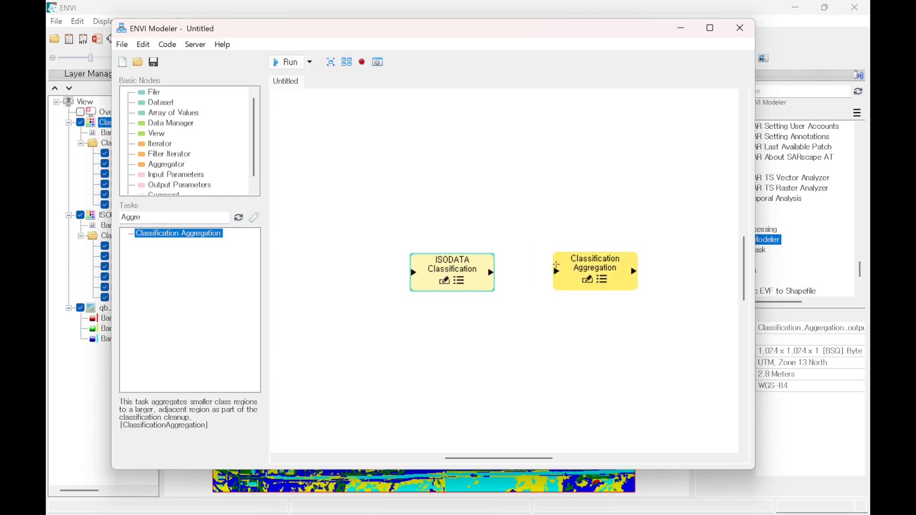
{"action": "left_click_drag", "start_coordinate": [588, 265], "coordinate": [579, 265]}
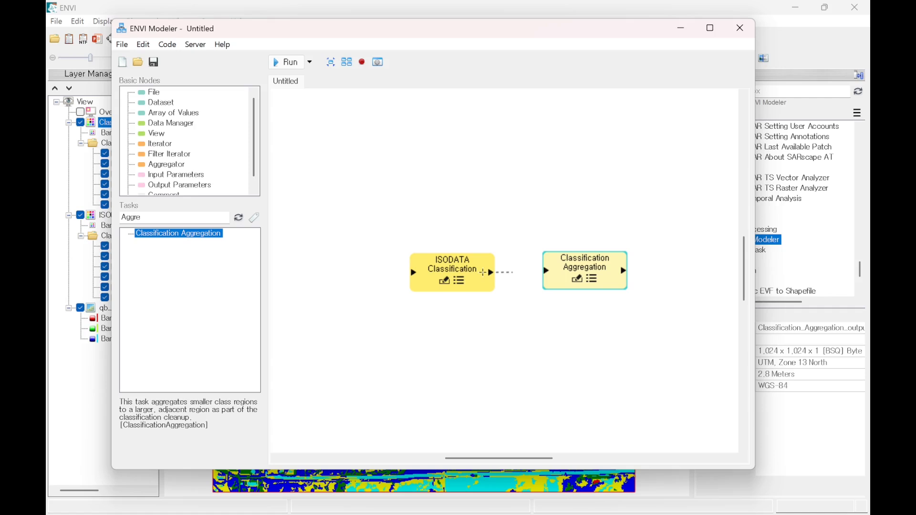
Step: Try connecting the ISODATA Classification node to the Classification Aggregation node, deleting each trial connection
{"action": "left_click_drag", "start_coordinate": [484, 272], "coordinate": [546, 271]}
{"action": "left_click", "coordinate": [518, 273]}
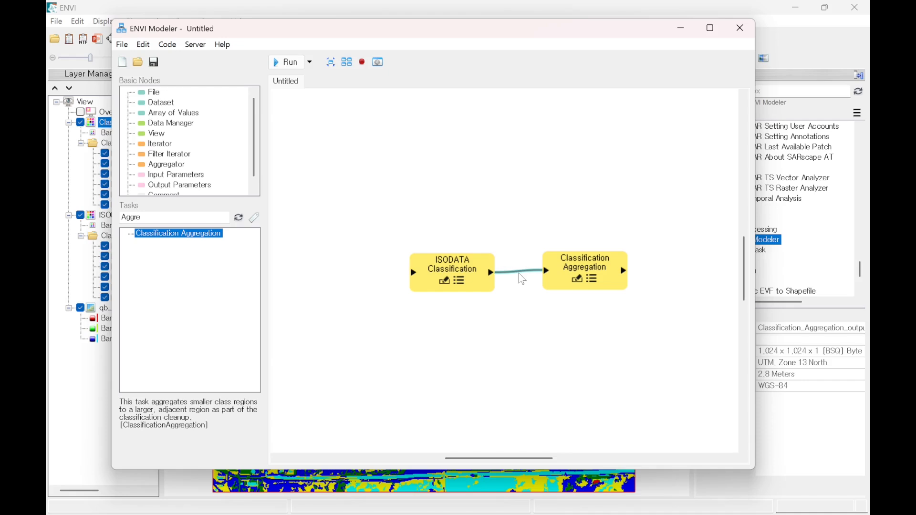
{"action": "key", "text": "Delete"}
{"action": "left_click_drag", "start_coordinate": [490, 272], "coordinate": [550, 270]}
{"action": "right_click", "coordinate": [527, 271]}
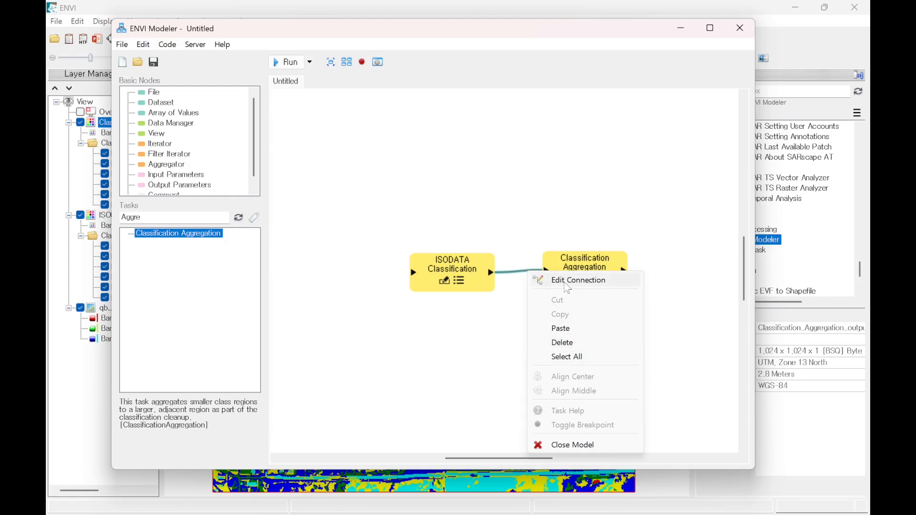
{"action": "left_click", "coordinate": [567, 345]}
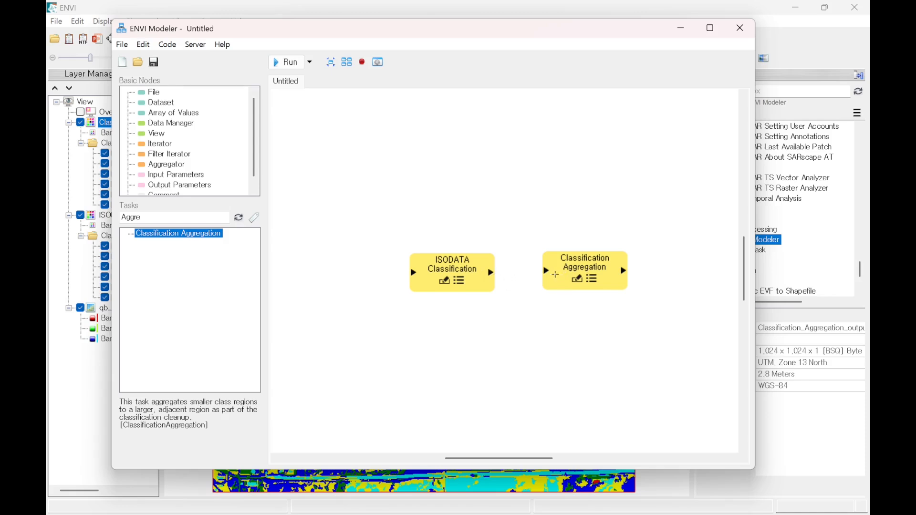
Step: Connect the two nodes so that ISODATA Classification's Output Raster feeds Classification Aggregation's Input Raster
{"action": "left_click_drag", "start_coordinate": [554, 276], "coordinate": [494, 272]}
{"action": "double_click", "coordinate": [524, 274]}
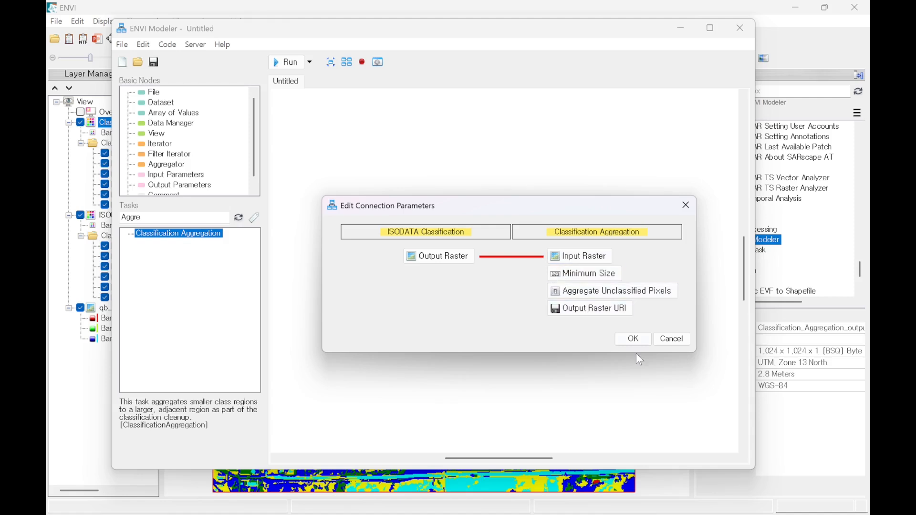
{"action": "left_click", "coordinate": [635, 339]}
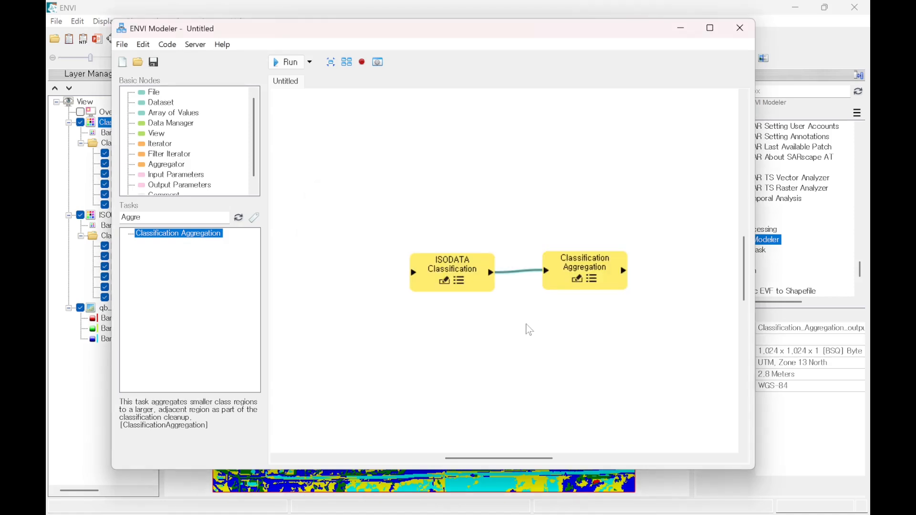
Step: Set the ISODATA Classification node's input raster to qb_boulder_msi, keeping the other parameters at their defaults
{"action": "double_click", "coordinate": [456, 285]}
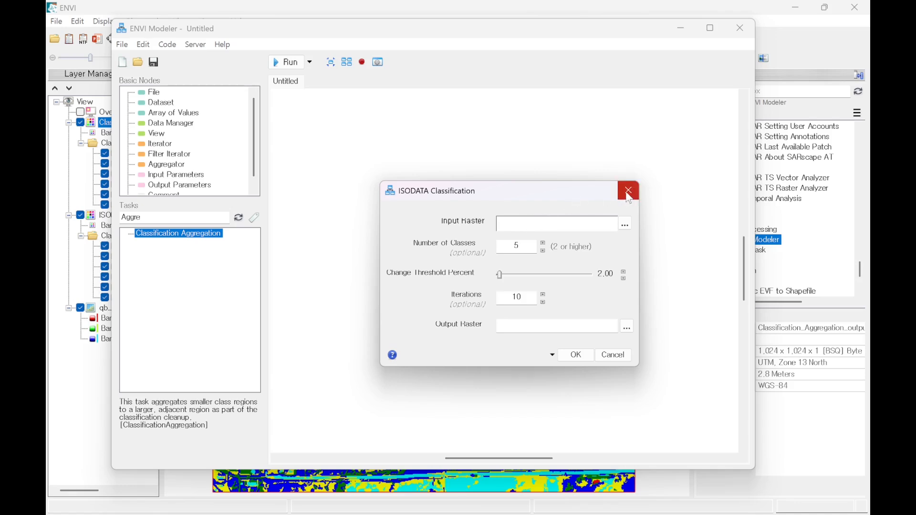
{"action": "left_click", "coordinate": [629, 192]}
{"action": "double_click", "coordinate": [459, 287]}
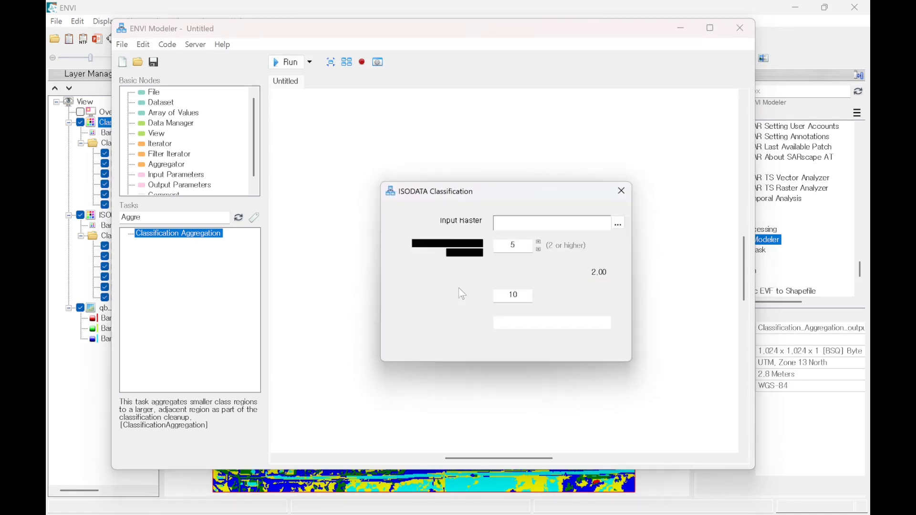
{"action": "left_click_drag", "start_coordinate": [499, 200], "coordinate": [394, 193]}
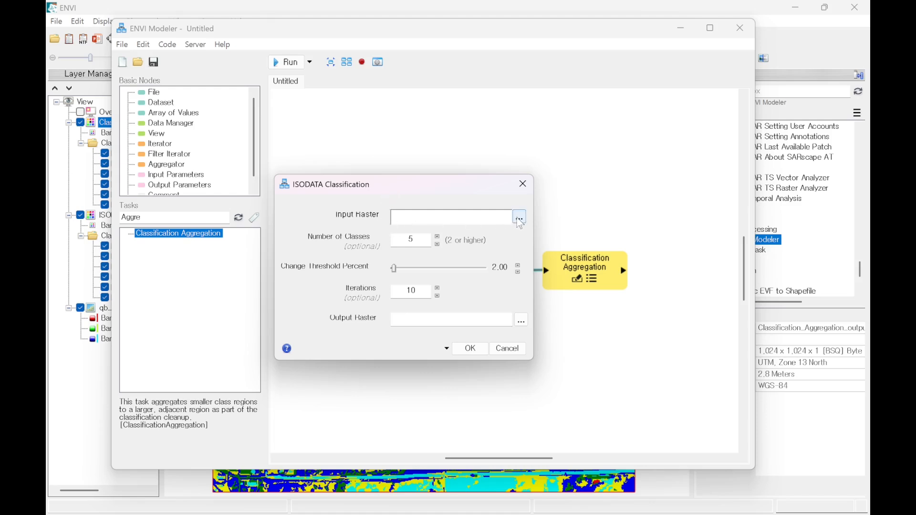
{"action": "left_click", "coordinate": [519, 218]}
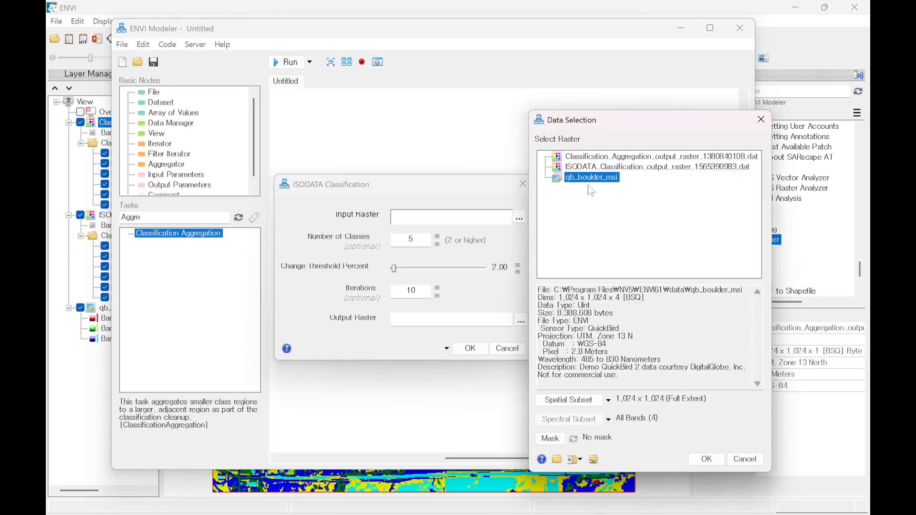
{"action": "left_click", "coordinate": [699, 459]}
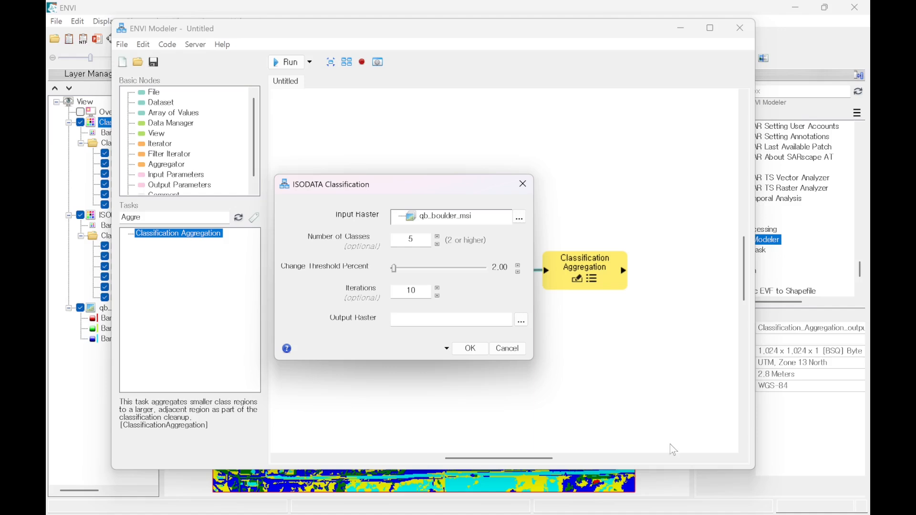
{"action": "left_click_drag", "start_coordinate": [441, 187], "coordinate": [275, 185]}
{"action": "left_click", "coordinate": [317, 349]}
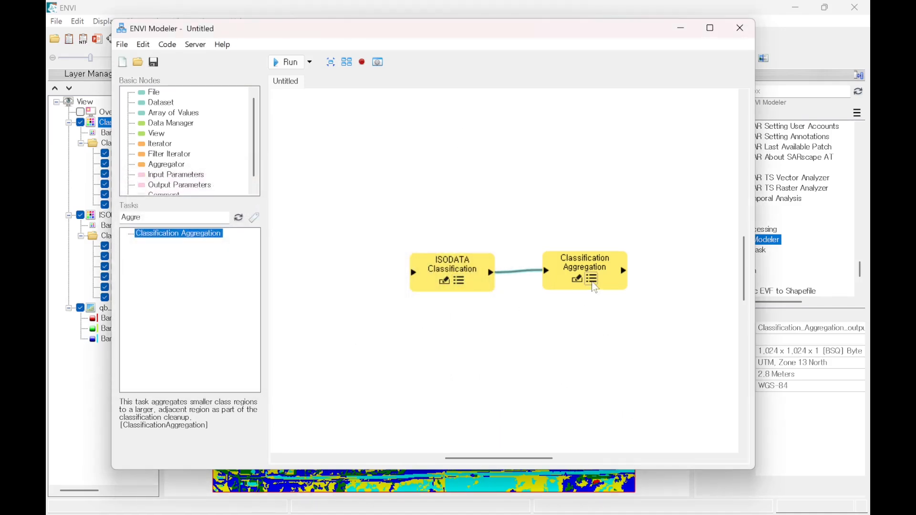
Step: Set the Classification Aggregation node's minimum size to 19
{"action": "left_click", "coordinate": [577, 279]}
{"action": "left_click_drag", "start_coordinate": [527, 261], "coordinate": [515, 260]}
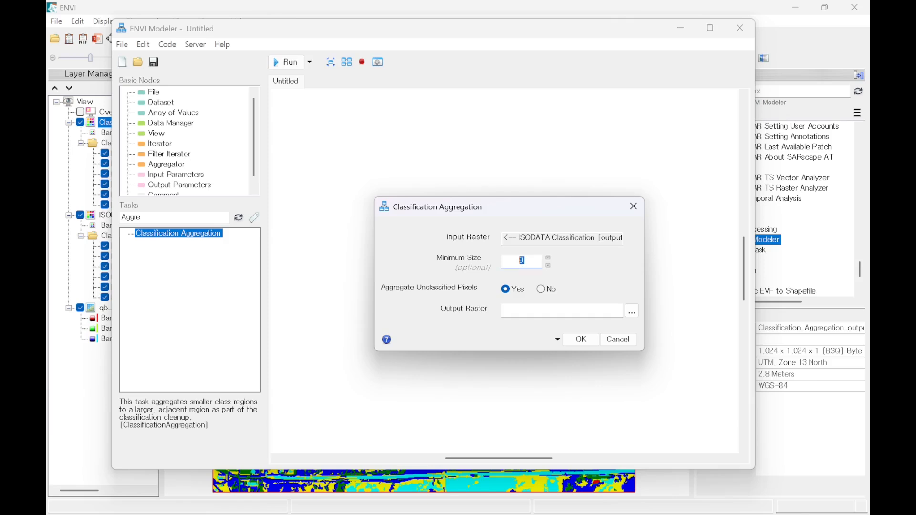
{"action": "type", "text": "19"}
Step: Set the aggregation output raster to iso5_aggre19 in the ENVITutorial folder and run the model
{"action": "left_click", "coordinate": [633, 312]}
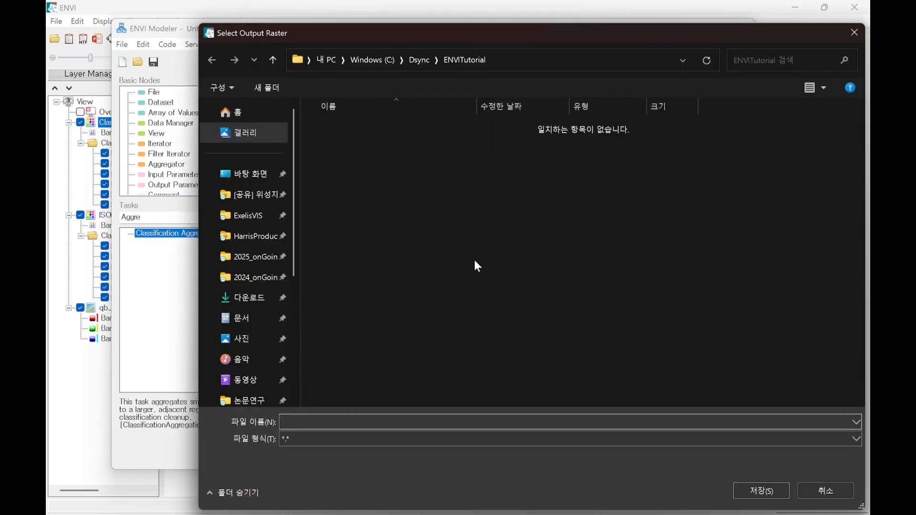
{"action": "type", "text": "iso5_aggre19"}
{"action": "key", "text": "Return"}
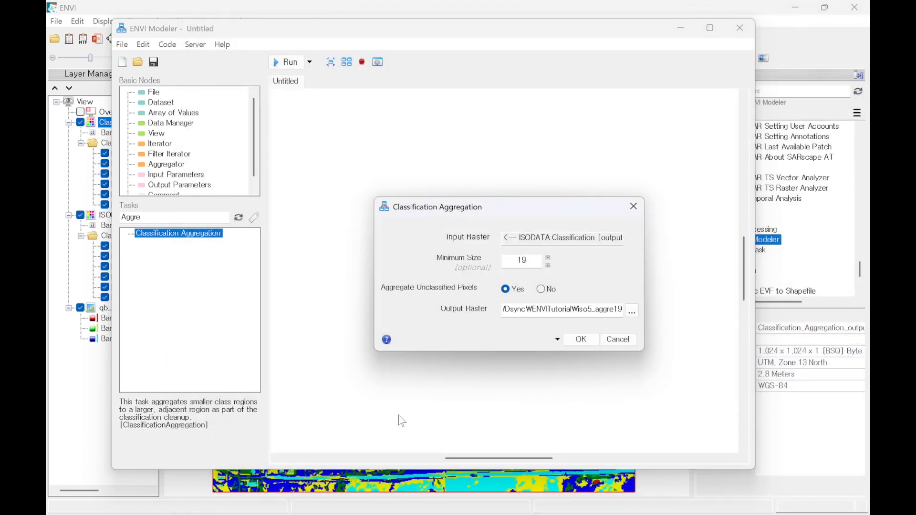
{"action": "left_click", "coordinate": [583, 339]}
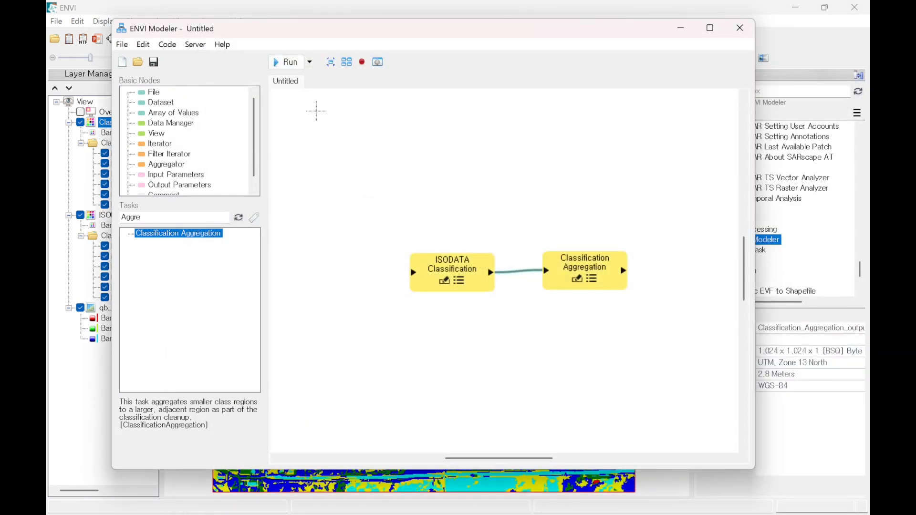
{"action": "left_click", "coordinate": [286, 65]}
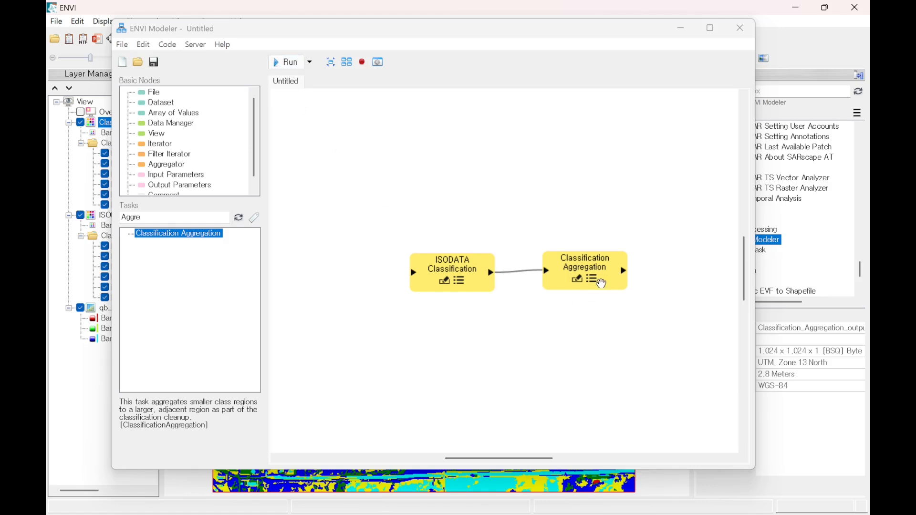
Step: Change the Classification Aggregation node's output raster name to iso5_aggre19_v2 and run the model again
{"action": "left_click", "coordinate": [596, 282]}
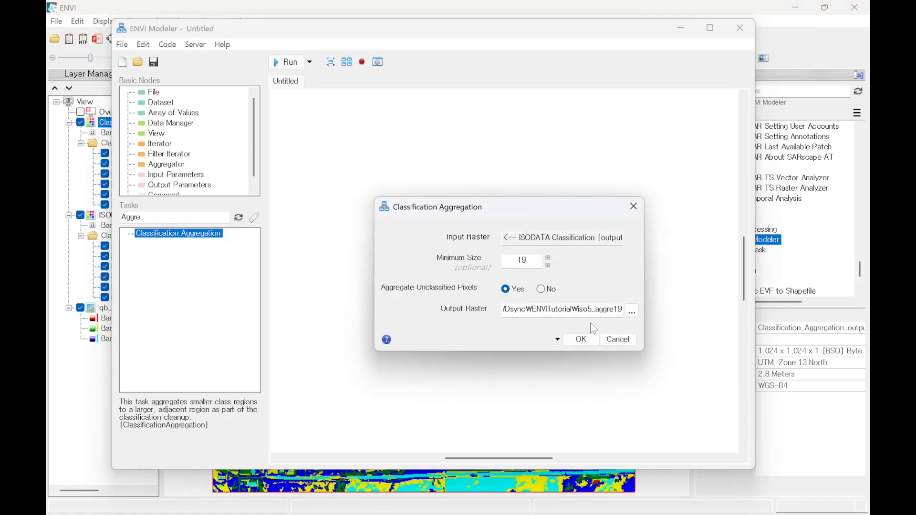
{"action": "left_click", "coordinate": [608, 310]}
{"action": "key", "text": "End"}
{"action": "type", "text": "_v2"}
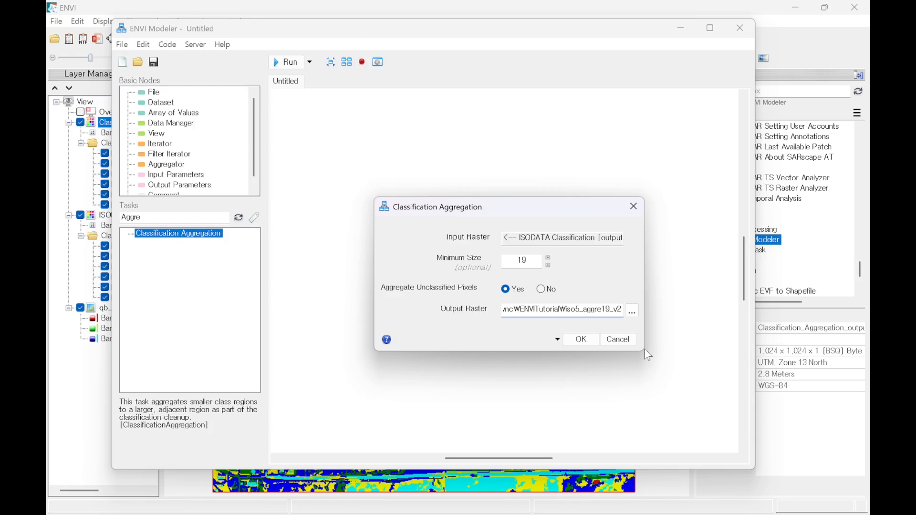
{"action": "left_click", "coordinate": [582, 341]}
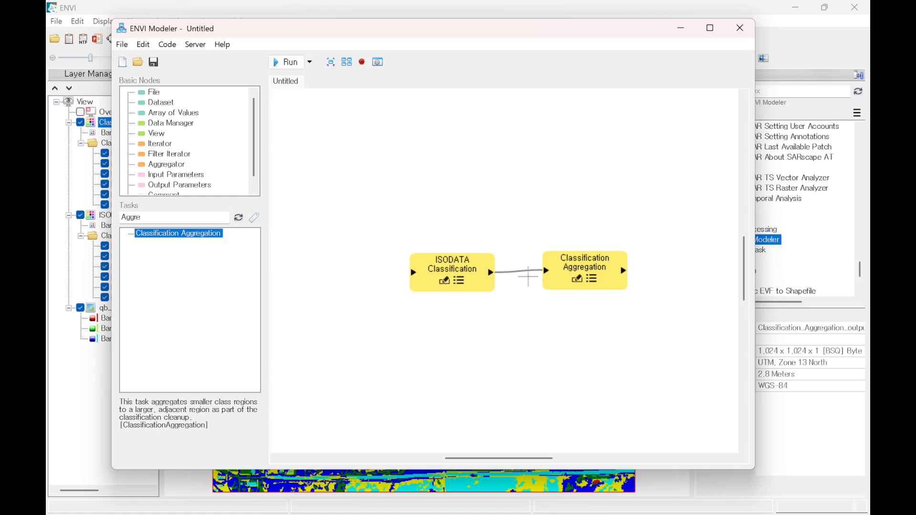
{"action": "left_click_drag", "start_coordinate": [458, 270], "coordinate": [456, 267]}
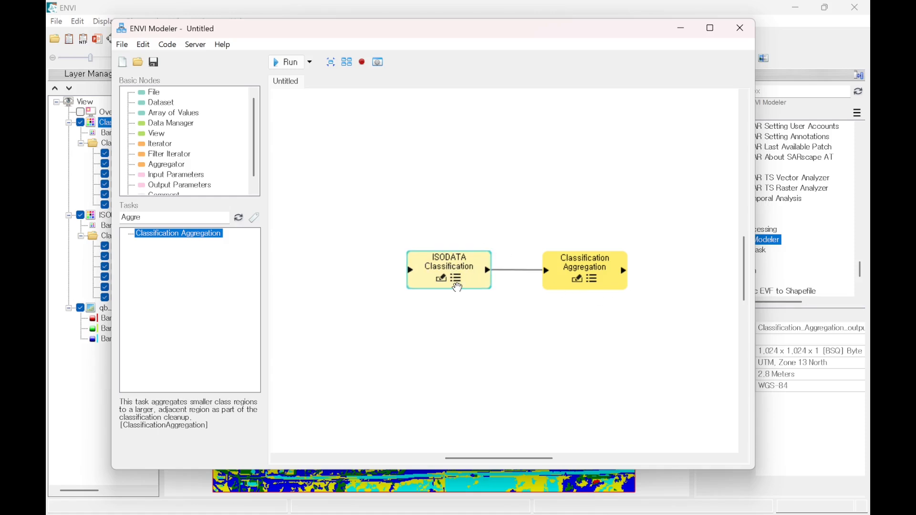
{"action": "left_click", "coordinate": [286, 63]}
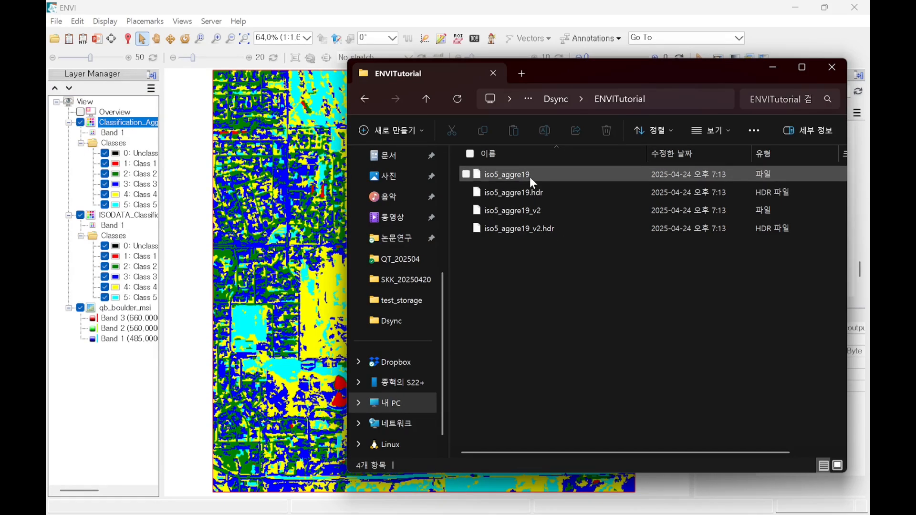
Step: Load the iso5_aggre19 file from the ENVITutorial folder into the ENVI view as a new layer
{"action": "left_click_drag", "start_coordinate": [518, 174], "coordinate": [306, 213]}
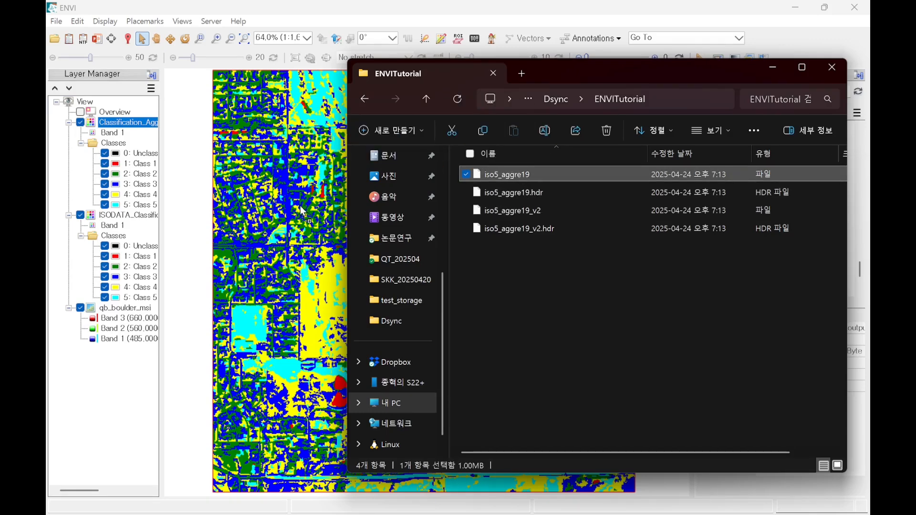
{"action": "left_click", "coordinate": [770, 65]}
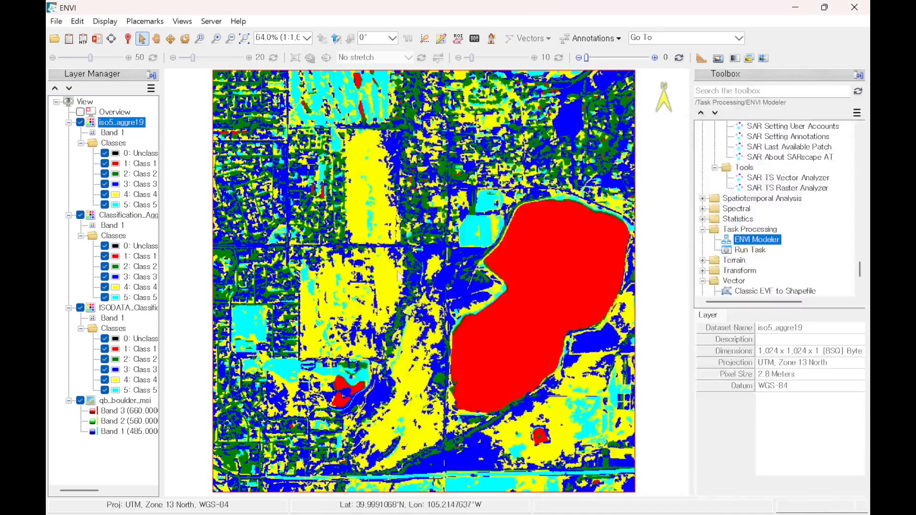
Step: Compare the iso5_aggre19 layer with the Classification Aggregation layer beneath it by repeatedly toggling the upper layer's visibility
{"action": "left_click", "coordinate": [125, 216]}
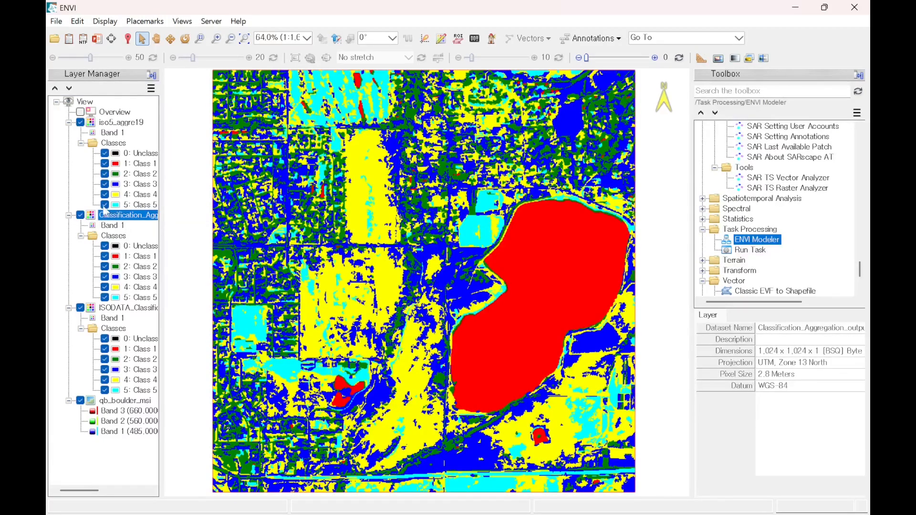
{"action": "left_click", "coordinate": [107, 123]}
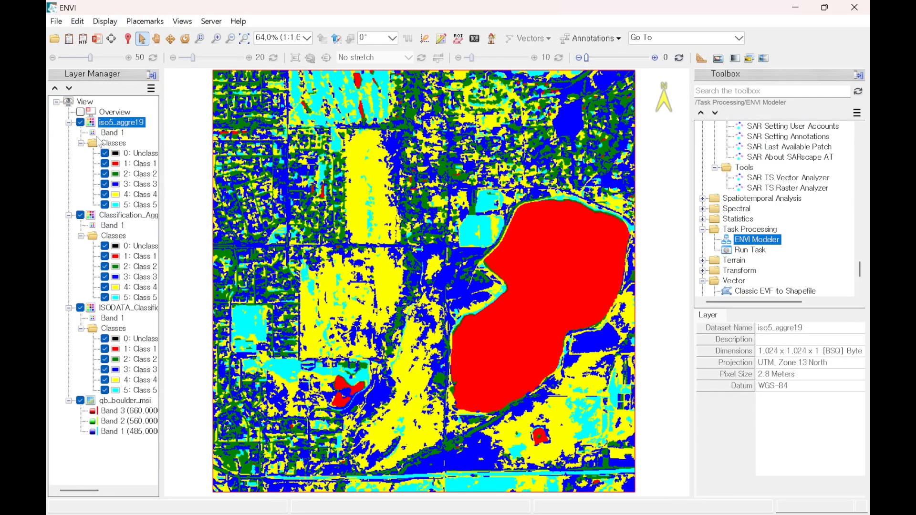
{"action": "left_click", "coordinate": [80, 123]}
{"action": "left_click", "coordinate": [80, 122]}
{"action": "left_click", "coordinate": [80, 122]}
{"action": "left_click", "coordinate": [81, 122]}
{"action": "left_click", "coordinate": [81, 122]}
{"action": "left_click", "coordinate": [81, 123]}
{"action": "left_click", "coordinate": [80, 123]}
{"action": "left_click", "coordinate": [80, 123]}
{"action": "left_click", "coordinate": [80, 123]}
{"action": "left_click", "coordinate": [80, 122]}
{"action": "left_click", "coordinate": [80, 122]}
{"action": "left_click", "coordinate": [80, 123]}
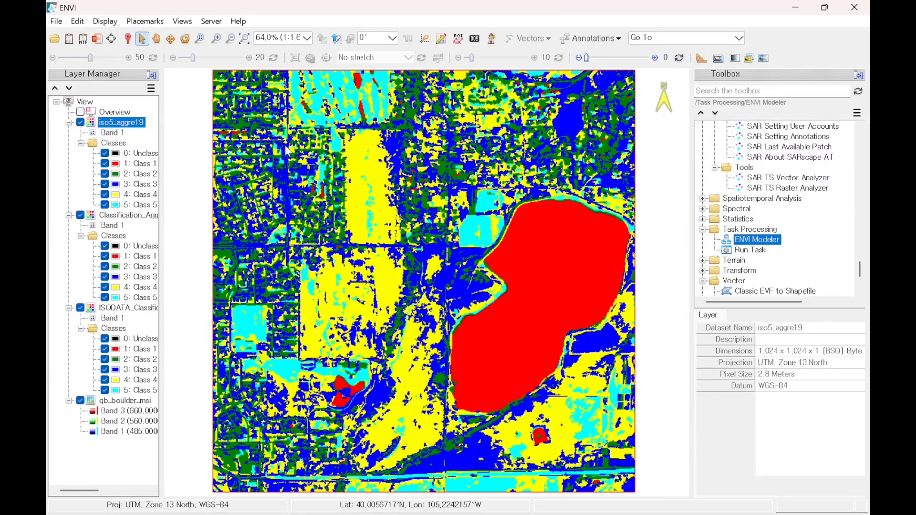
Step: Switch to ENVI Modeler and move the ISODATA Classification node past the Classification Aggregation node and back again
{"action": "key", "text": "alt+Tab"}
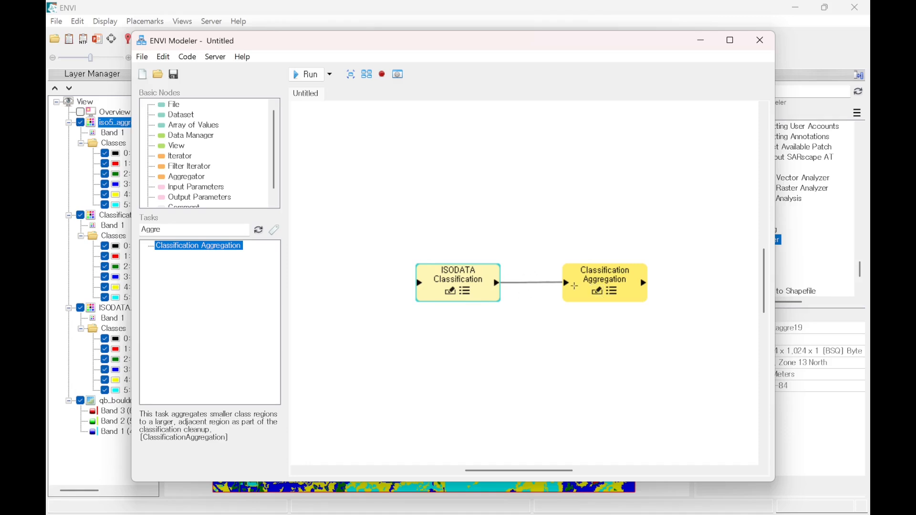
{"action": "left_click_drag", "start_coordinate": [442, 287], "coordinate": [700, 281]}
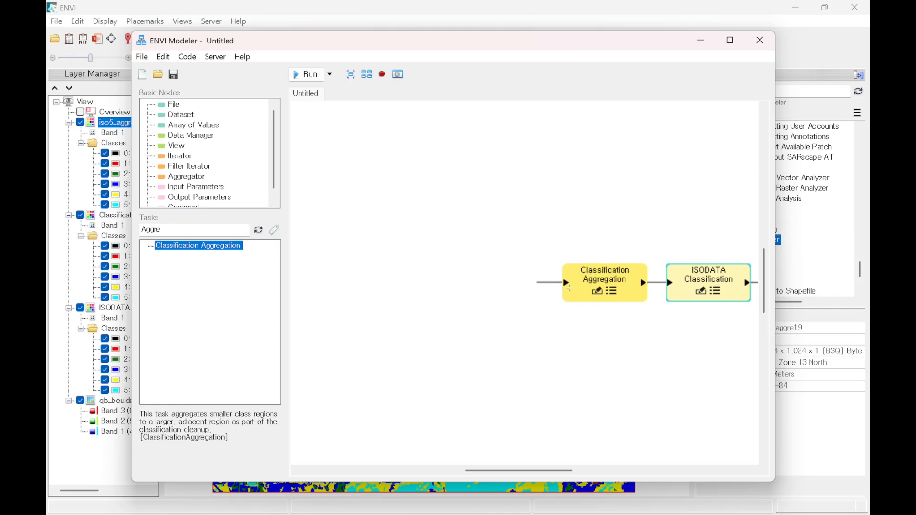
{"action": "left_click_drag", "start_coordinate": [703, 281], "coordinate": [472, 279]}
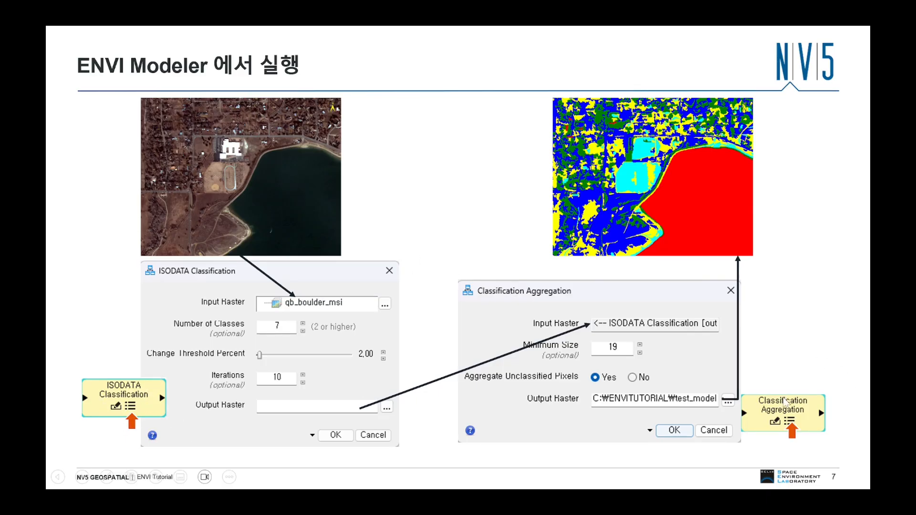
{"action": "left_click", "coordinate": [713, 369]}
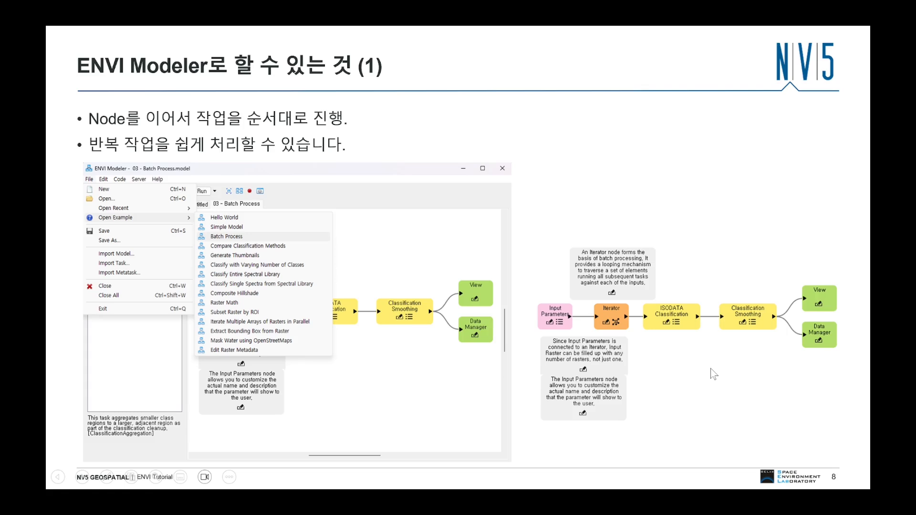